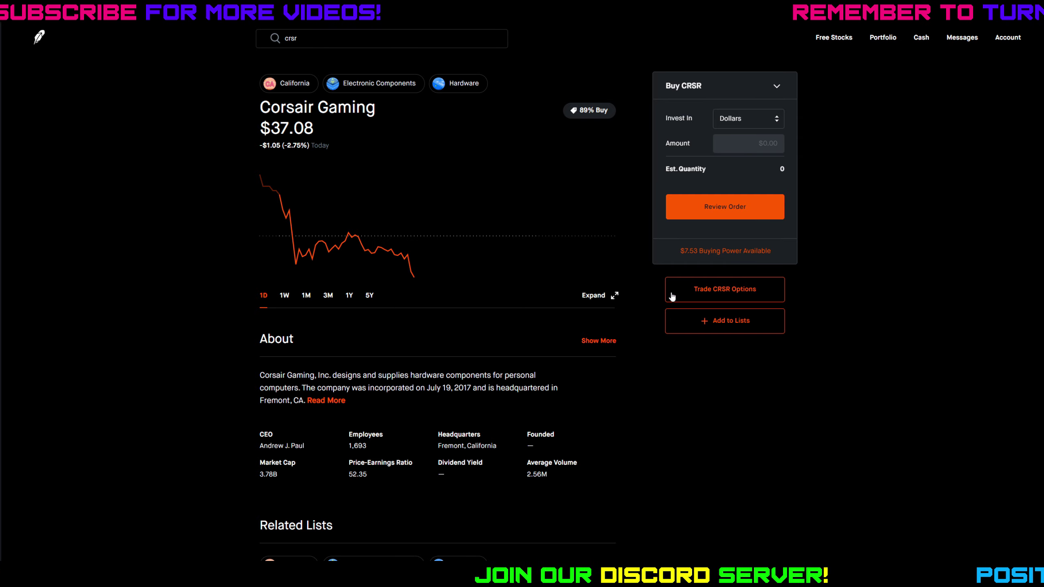
# Step: Open the CRSR options chain and keep the February 19 expiration
pyautogui.click(693, 295)
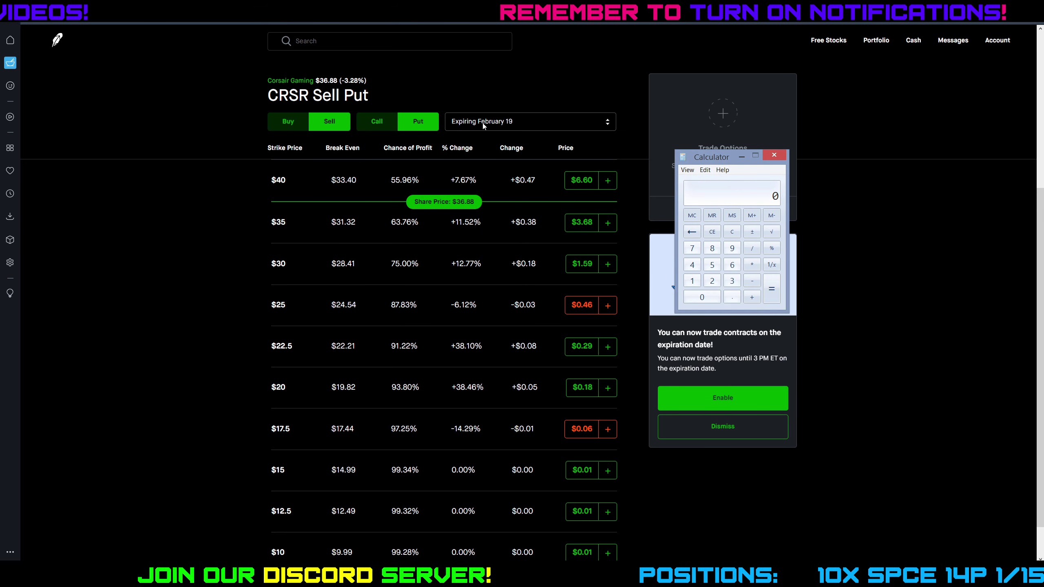
pyautogui.click(505, 122)
pyautogui.click(546, 124)
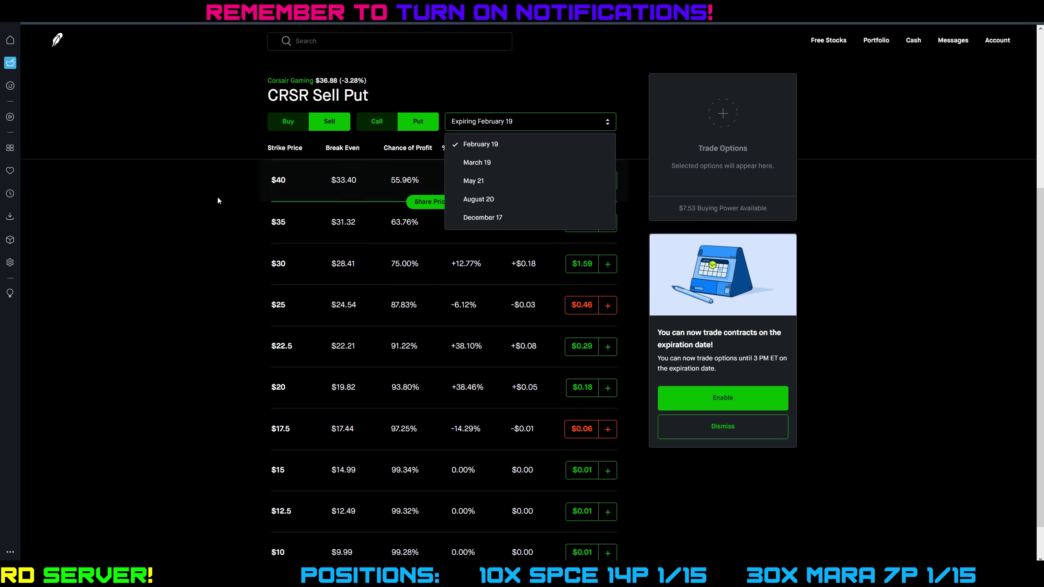
pyautogui.click(521, 122)
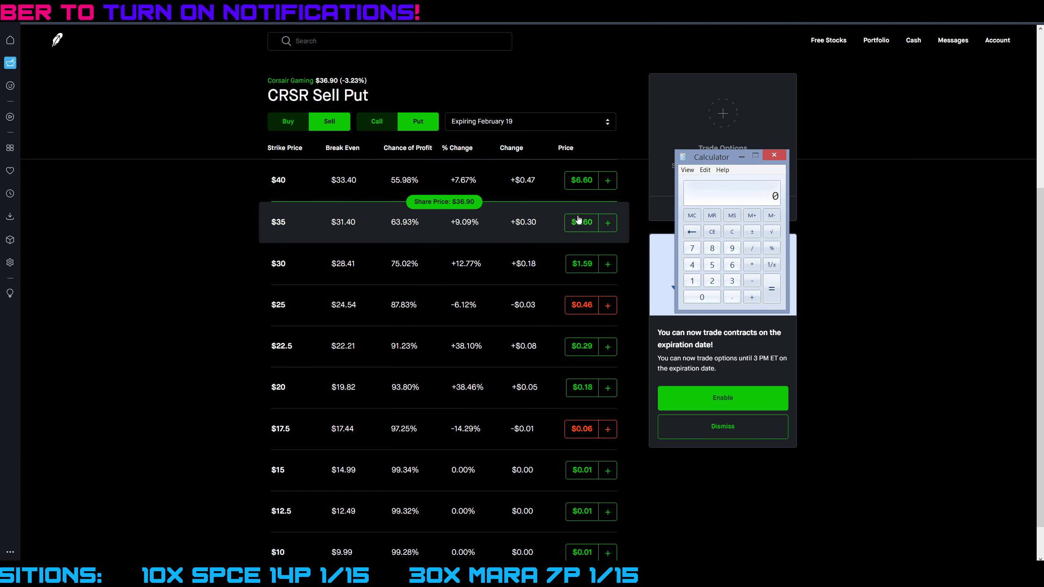
# Step: Compute 360 ÷ 3500 × 100 in the calculator, giving about 10.29%
pyautogui.click(732, 264)
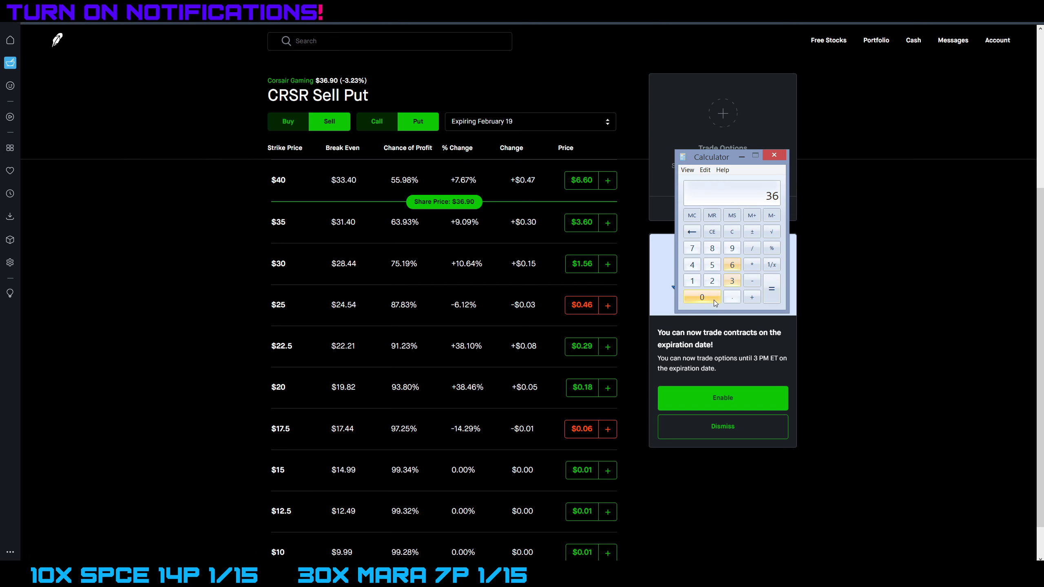
pyautogui.click(702, 297)
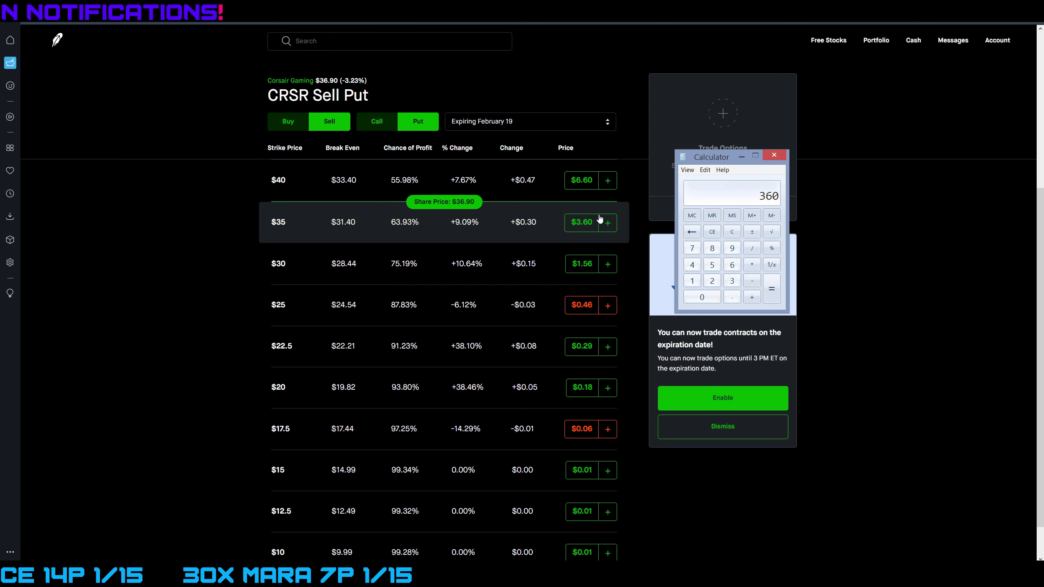
pyautogui.press('/')
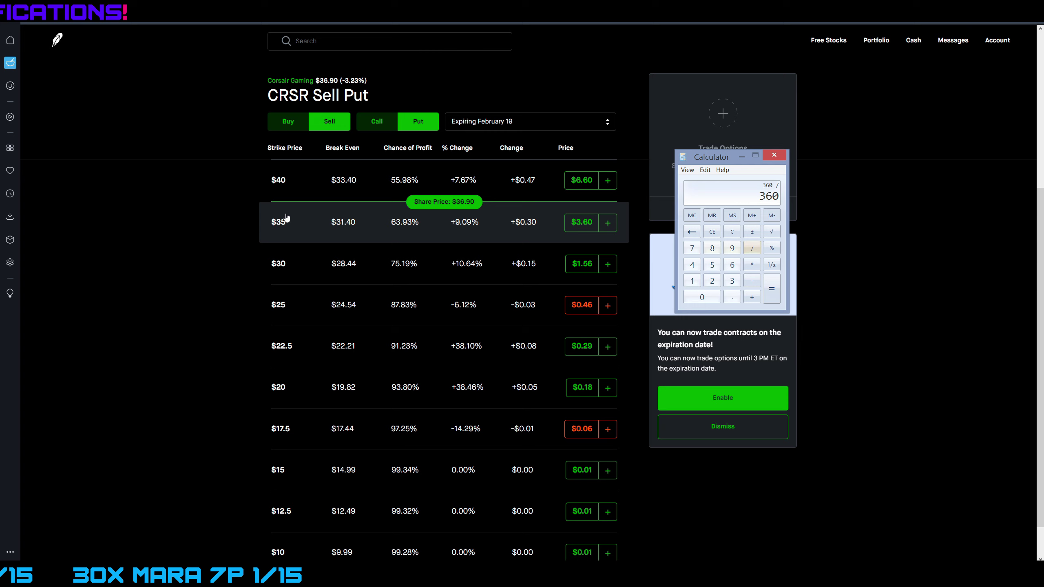
pyautogui.click(733, 281)
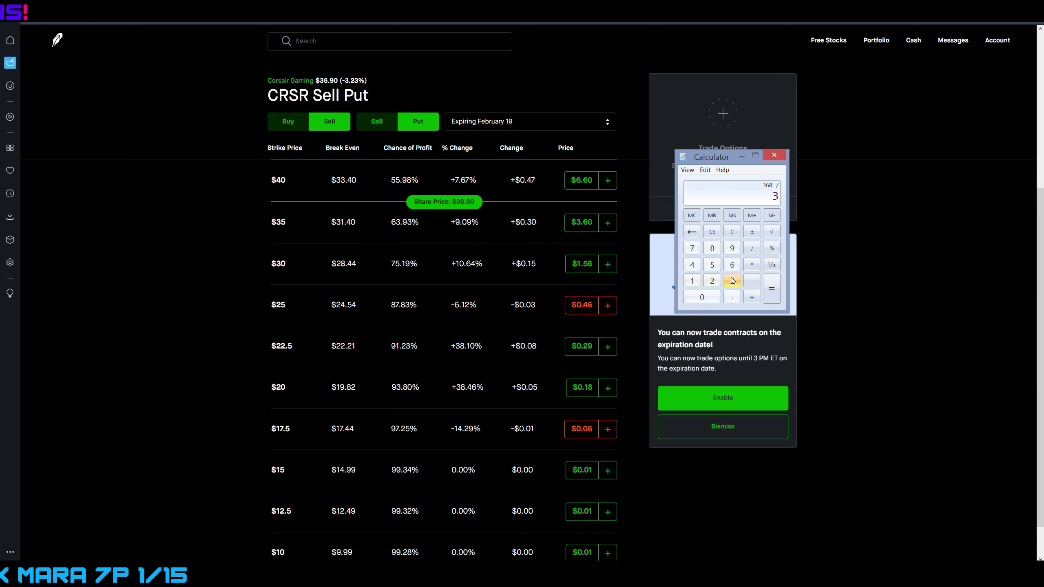
pyautogui.click(695, 302)
pyautogui.click(691, 301)
pyautogui.click(772, 289)
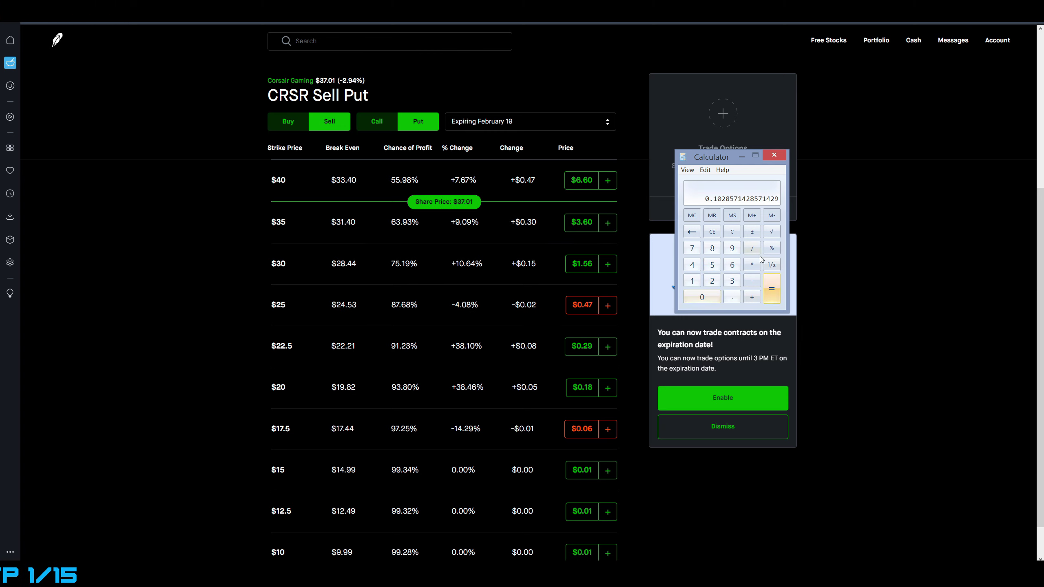
pyautogui.click(692, 281)
pyautogui.click(692, 296)
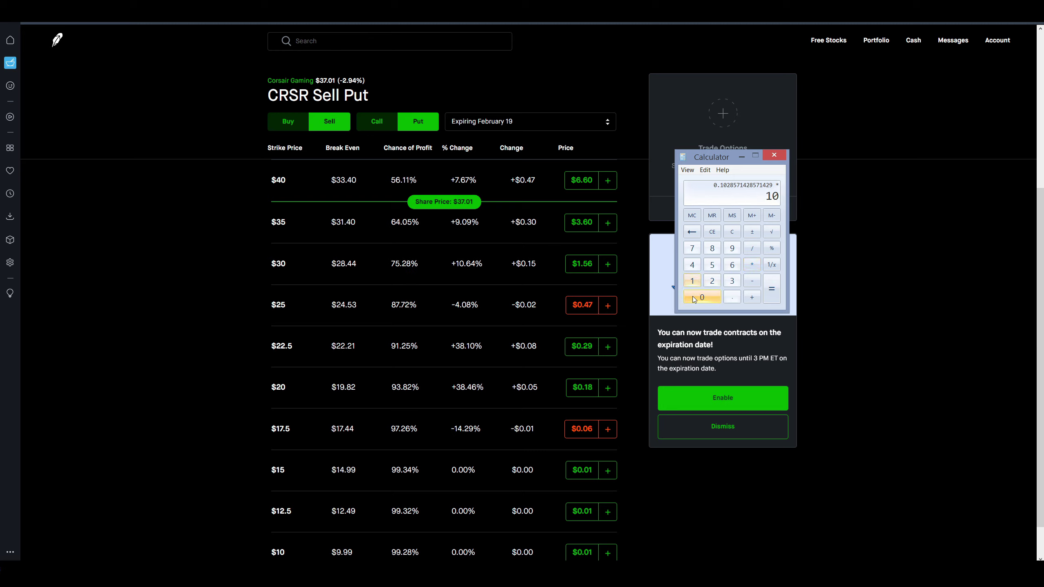
pyautogui.click(693, 296)
pyautogui.press('Return')
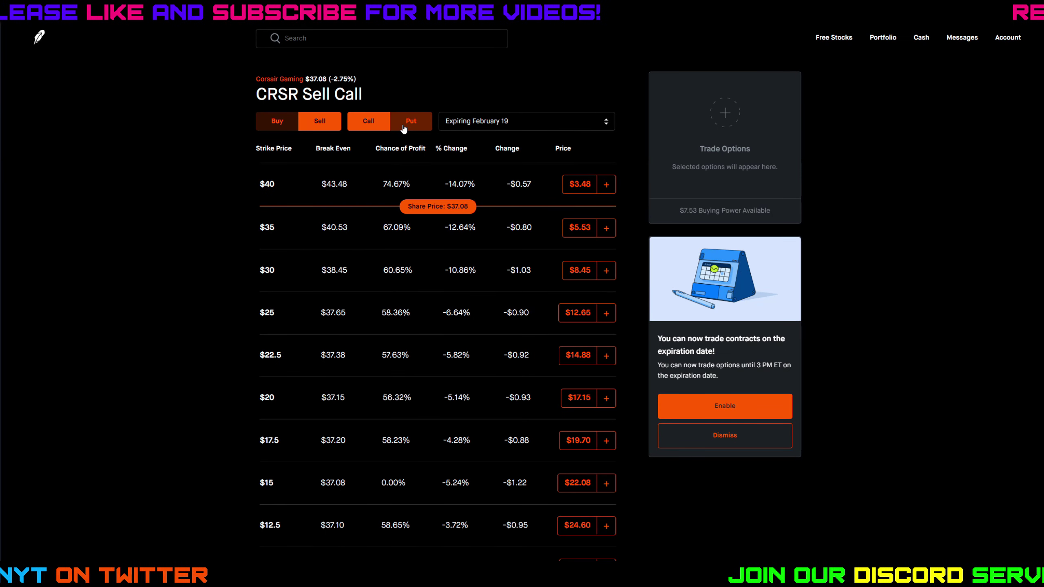
# Step: Switch the CRSR option chain to show put options
pyautogui.click(403, 126)
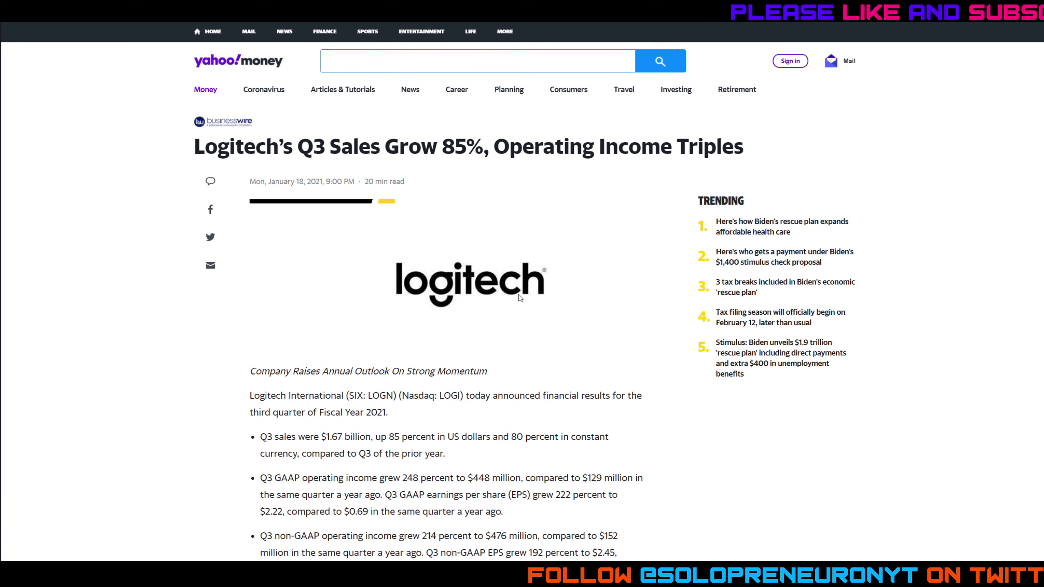
# Step: Highlight the Logitech headline about 85% sales growth, then clear the selection
pyautogui.moveTo(195, 144); pyautogui.dragTo(467, 147)
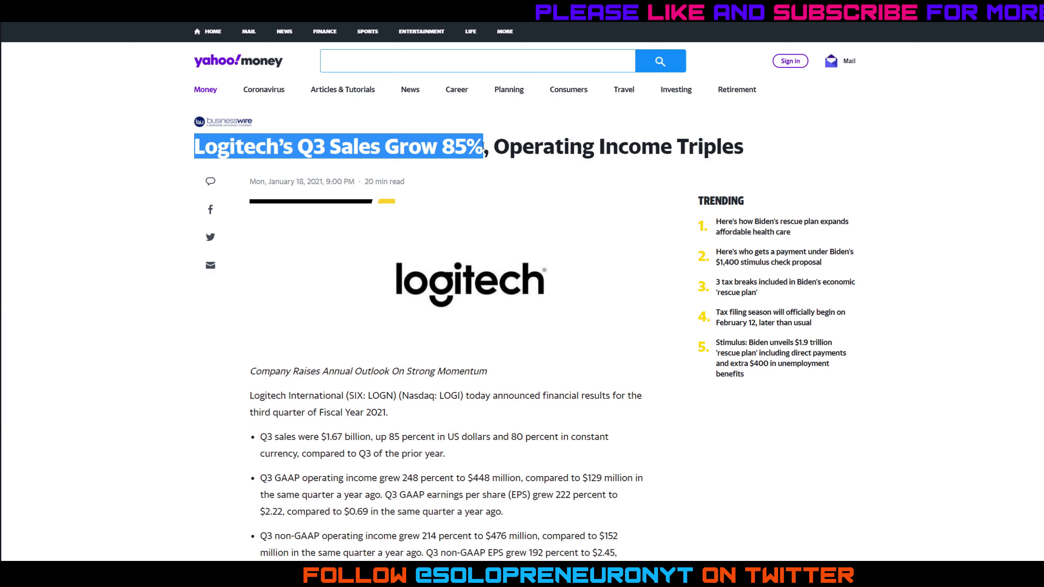
pyautogui.moveTo(483, 147); pyautogui.dragTo(736, 149)
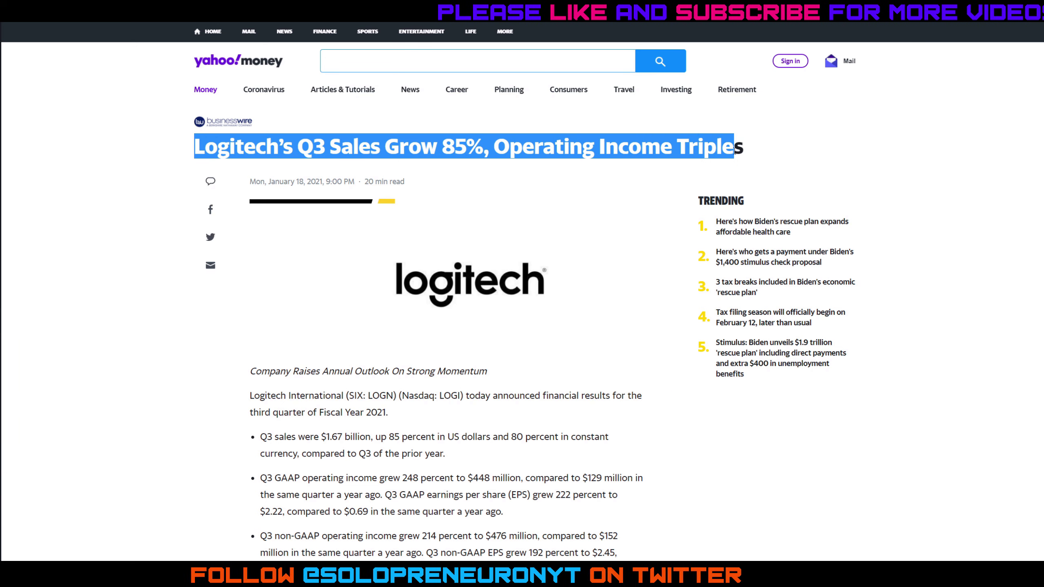
pyautogui.click(698, 150)
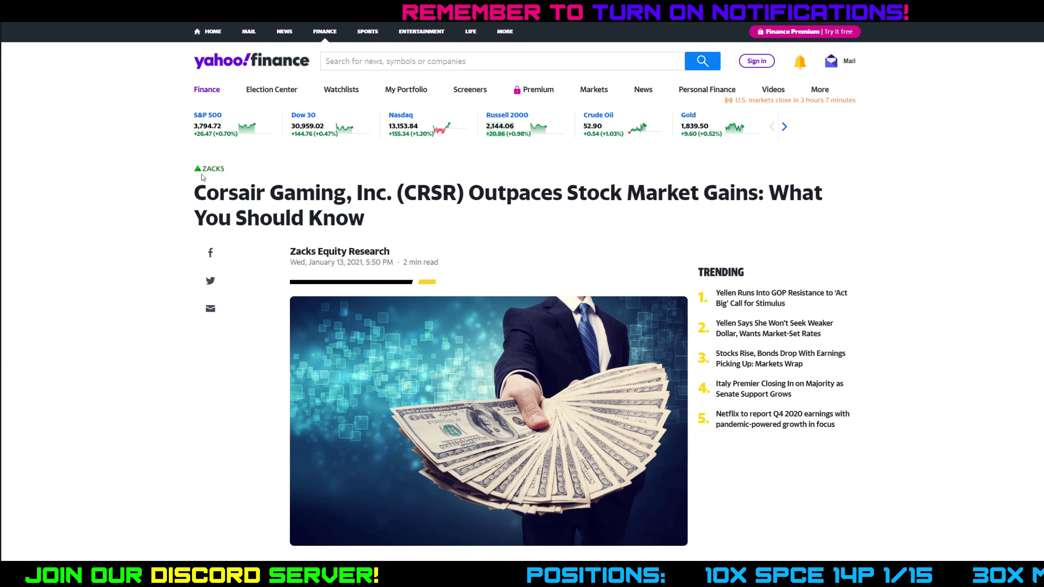
pyautogui.moveTo(195, 193); pyautogui.dragTo(396, 226)
pyautogui.click(411, 231)
pyautogui.scroll(-6, 505, 272)
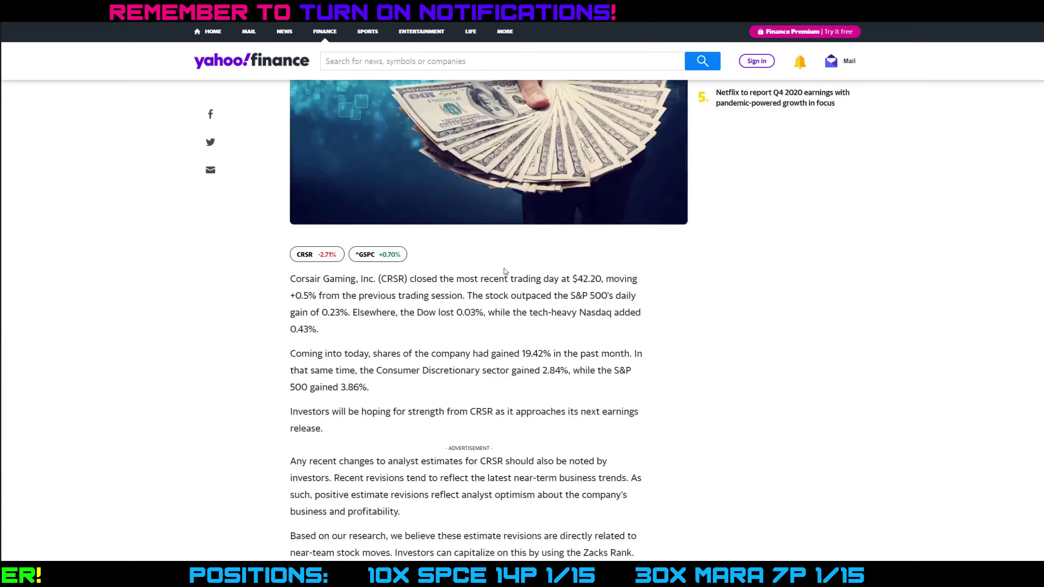
pyautogui.scroll(-2, 505, 272)
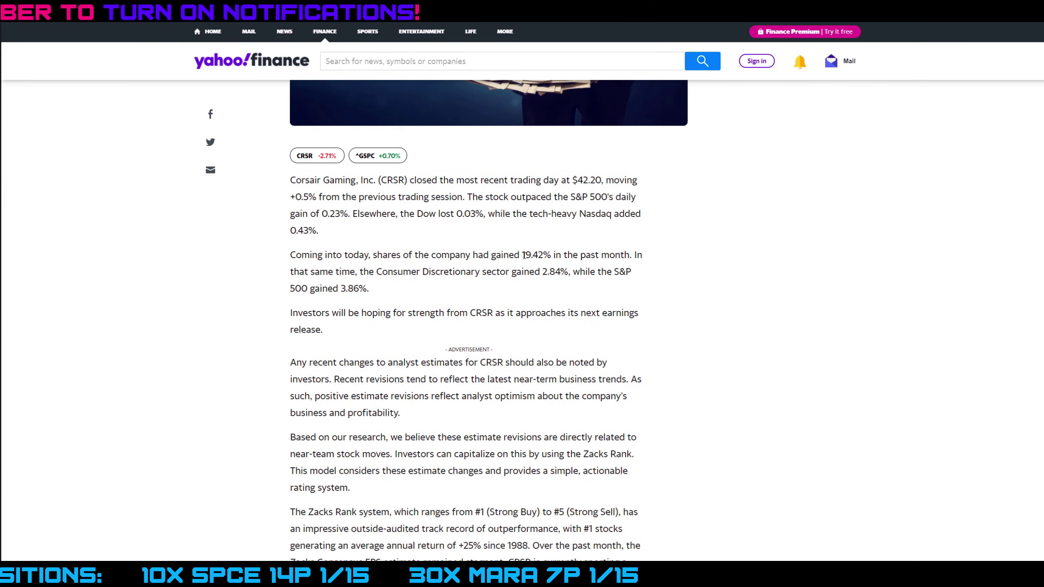
pyautogui.moveTo(524, 255); pyautogui.dragTo(553, 255)
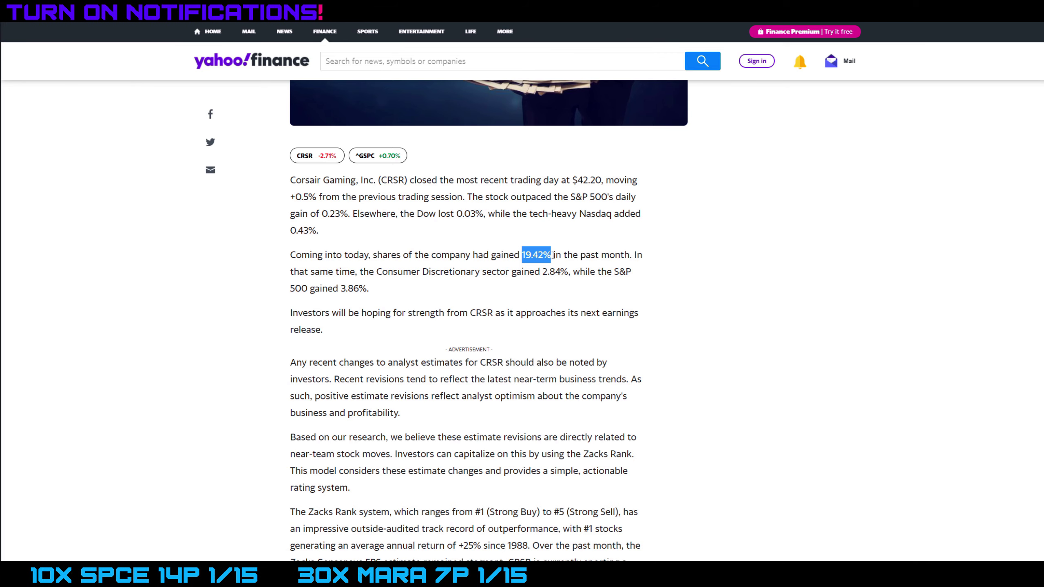
pyautogui.click(553, 255)
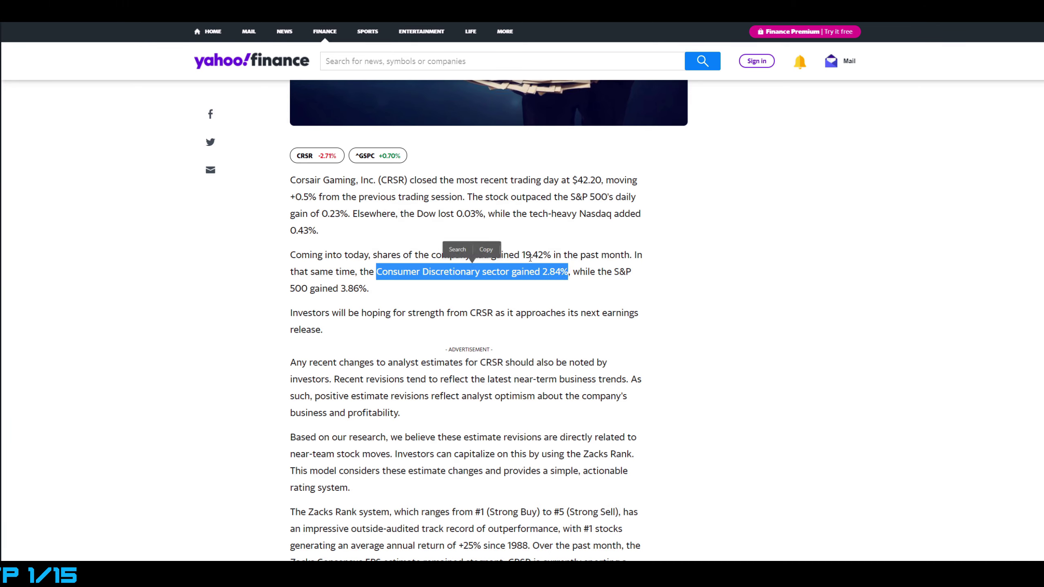
pyautogui.click(563, 276)
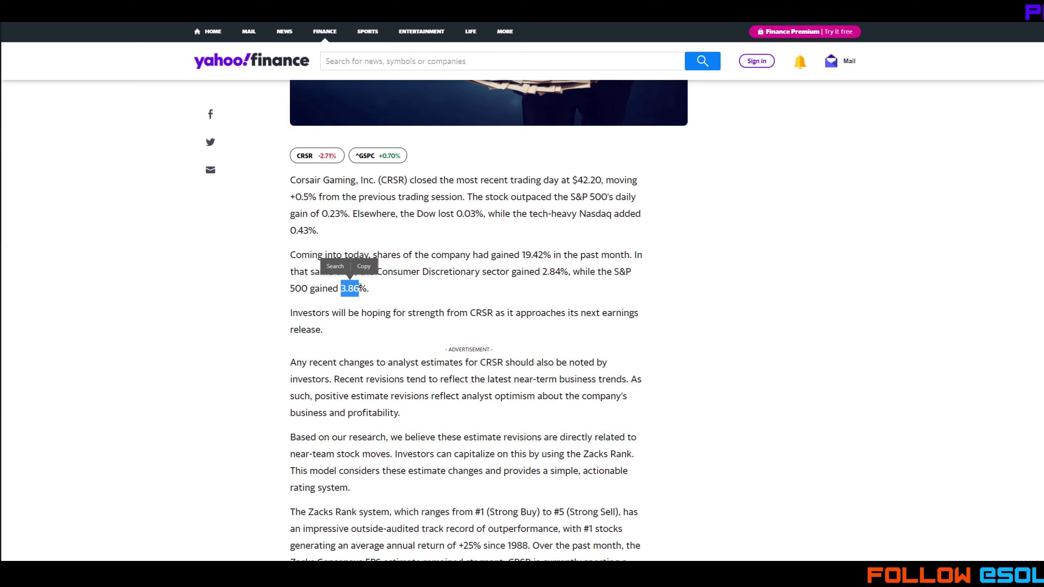
pyautogui.click(408, 298)
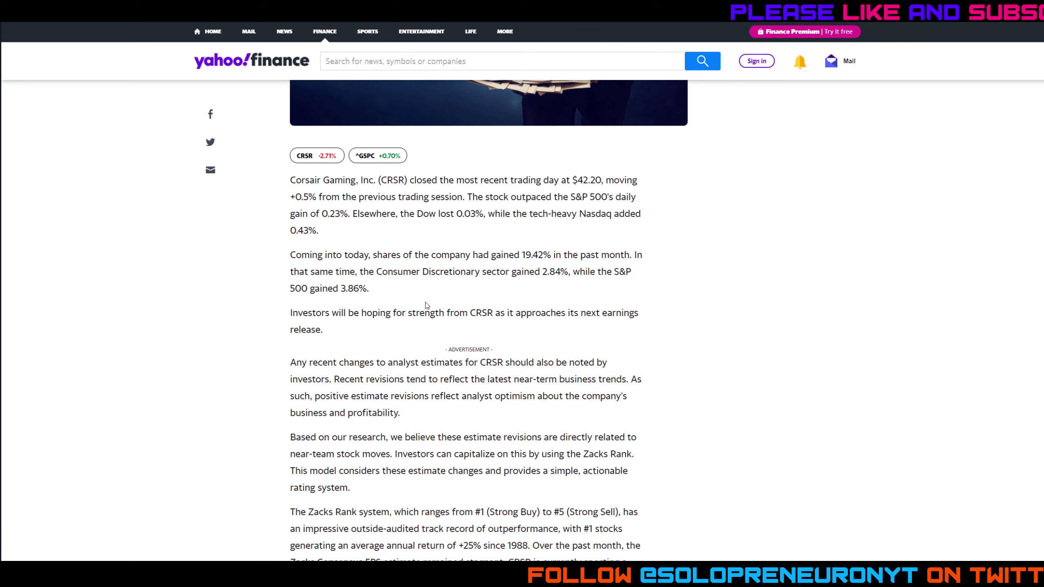
pyautogui.scroll(-1, 427, 304)
pyautogui.scroll(-5, 428, 305)
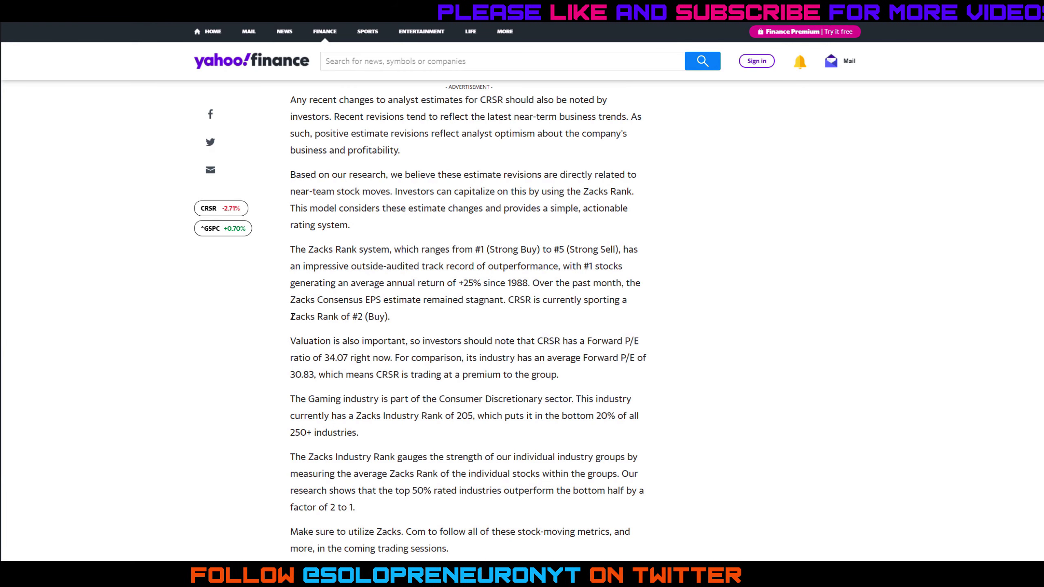
pyautogui.moveTo(290, 316); pyautogui.dragTo(388, 316)
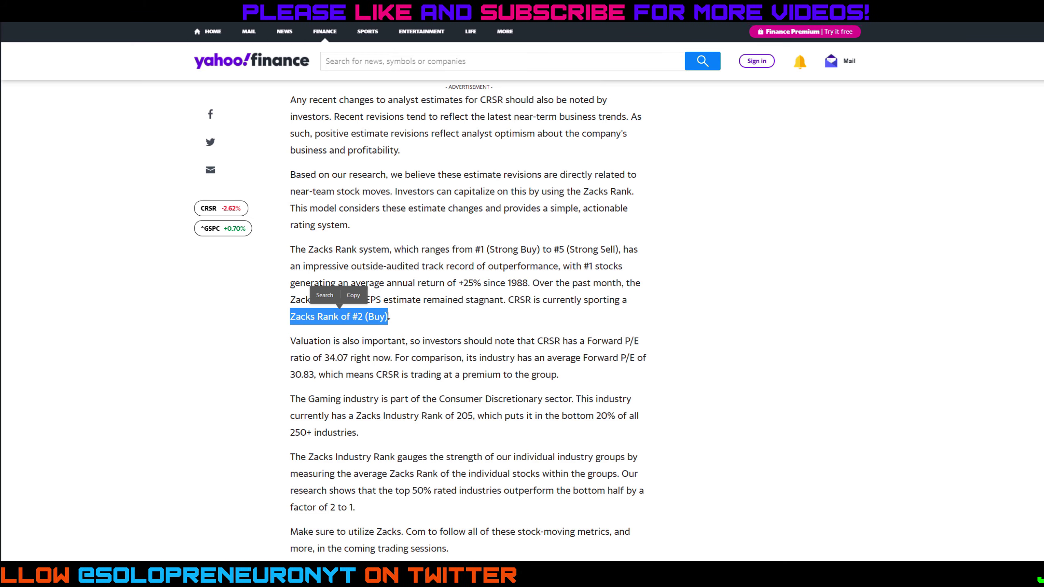
pyautogui.scroll(-1, 465, 333)
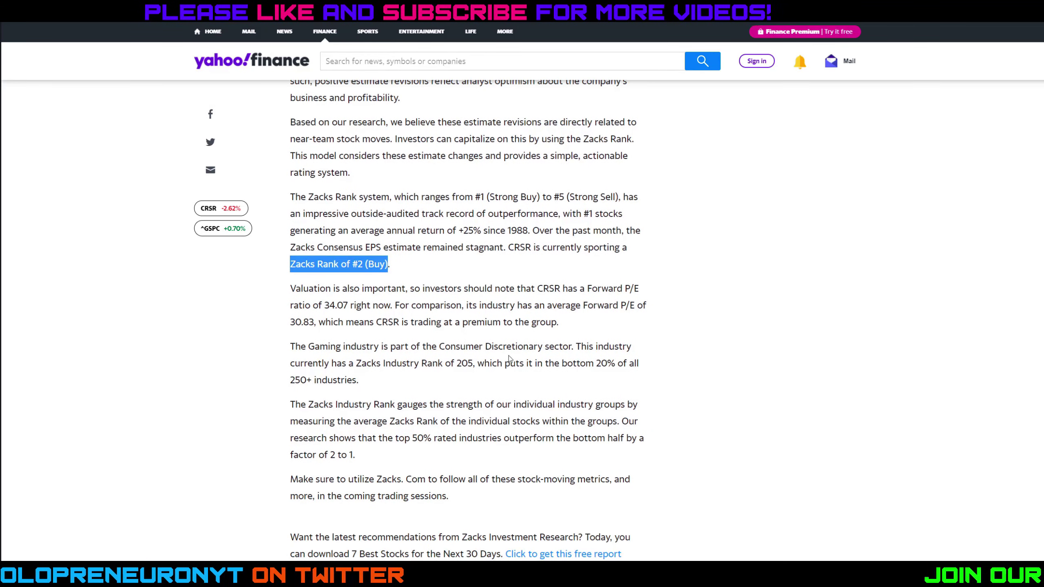
pyautogui.scroll(-1, 465, 333)
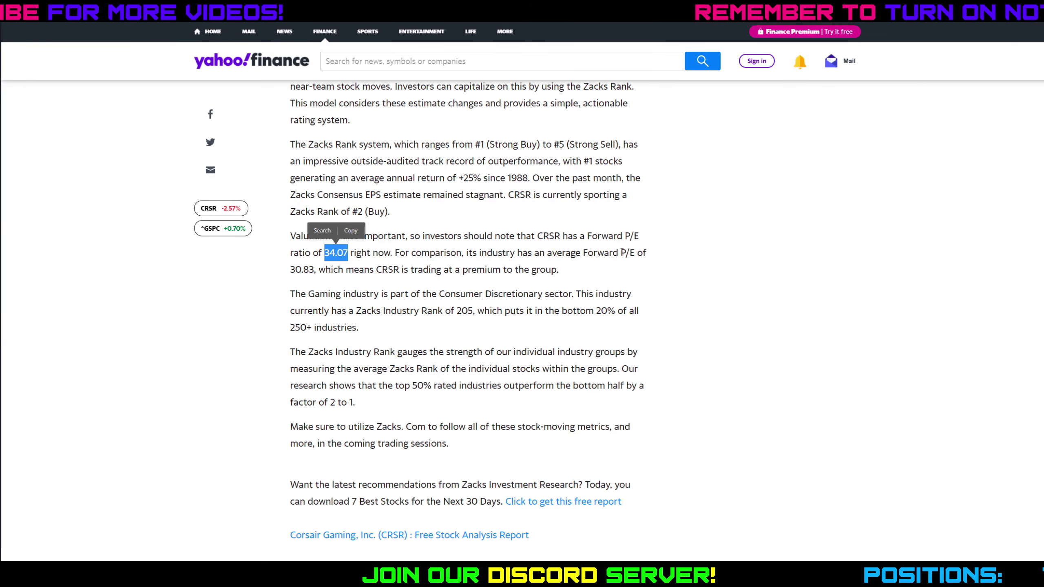
pyautogui.moveTo(290, 86); pyautogui.dragTo(300, 271)
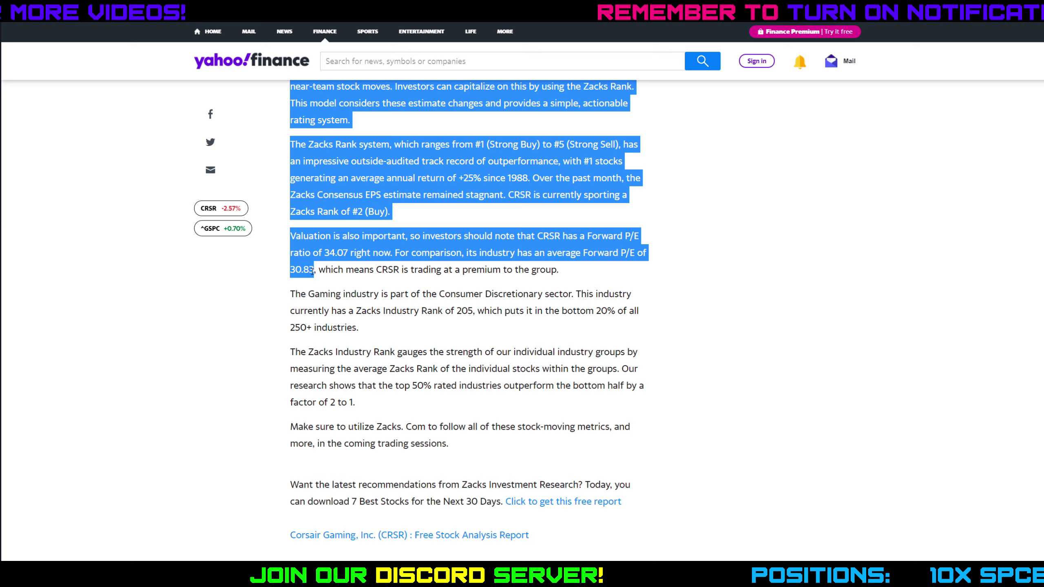
pyautogui.click(312, 270)
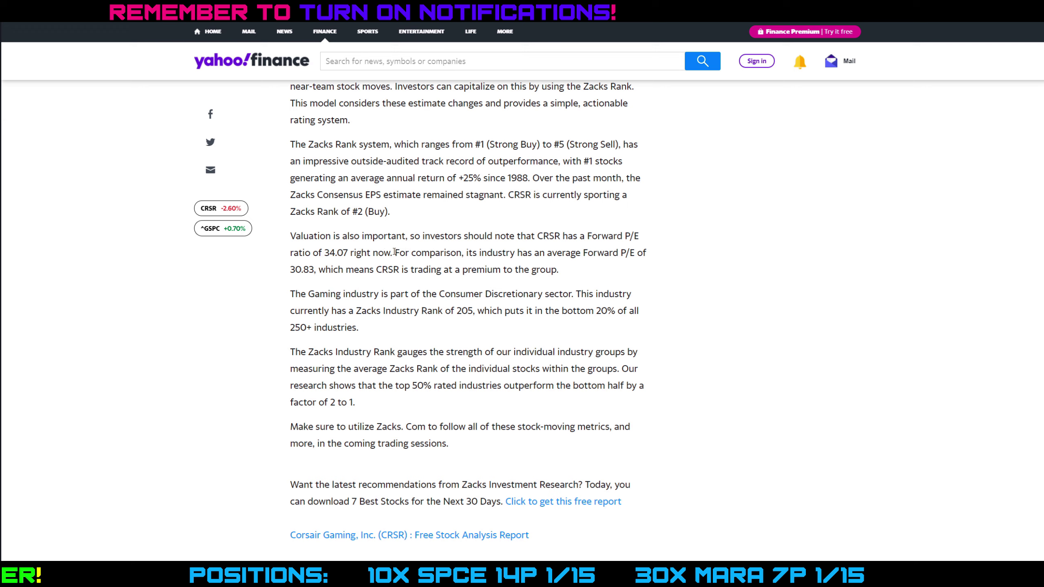
pyautogui.moveTo(296, 270); pyautogui.dragTo(305, 271)
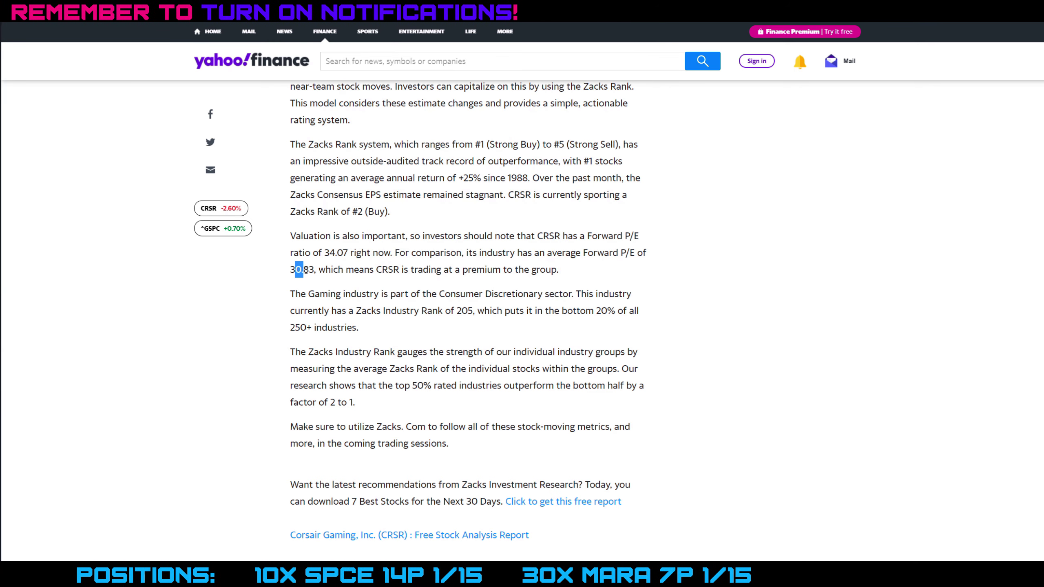
pyautogui.click(333, 271)
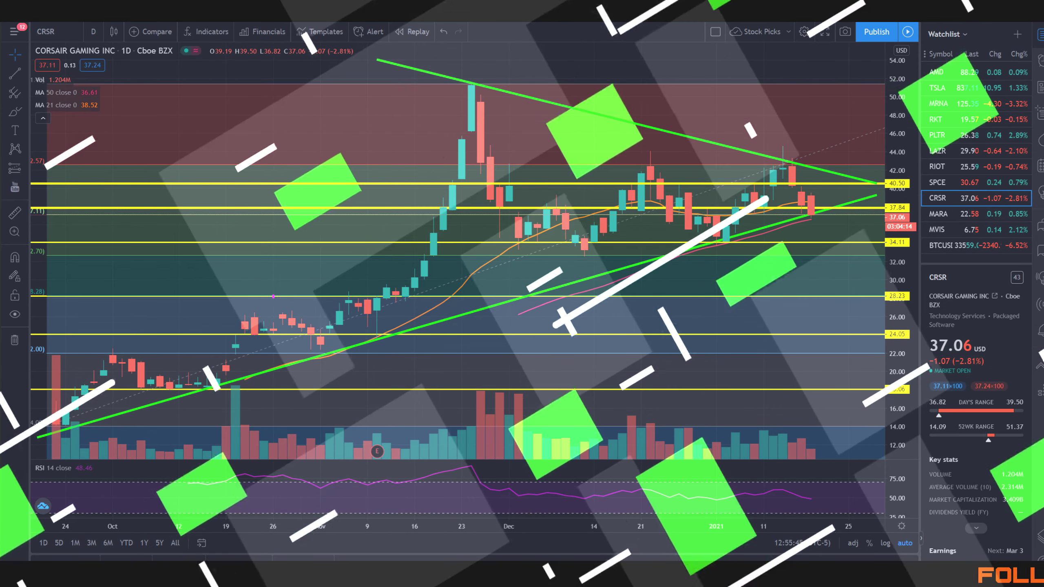
# Step: Zoom out and pan the CRSR chart to show the rally, wedge and empty future dates
pyautogui.scroll(-5, 772, 314)
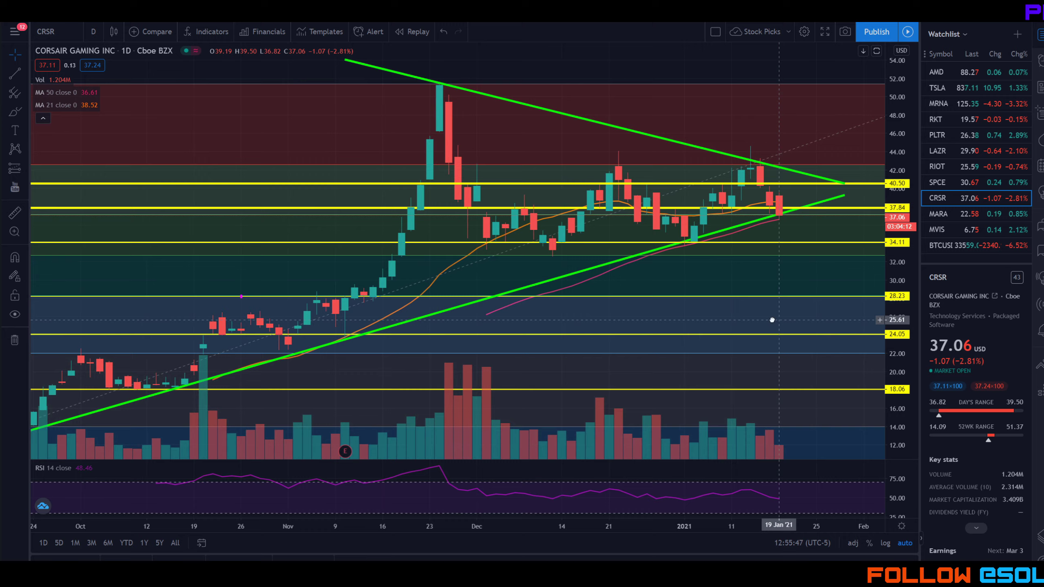
pyautogui.hscroll(3, 766, 312)
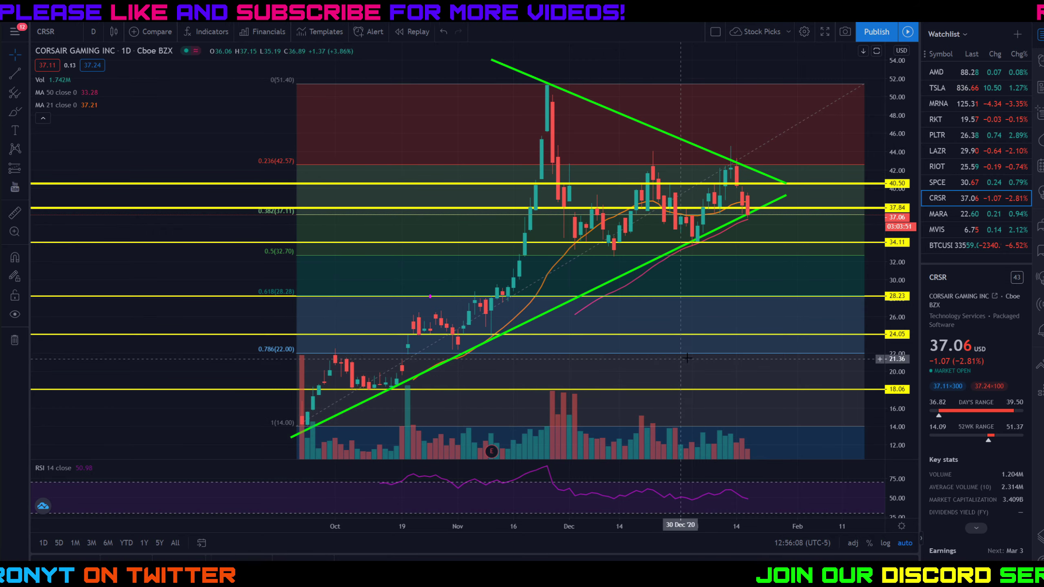
pyautogui.hscroll(5, 687, 358)
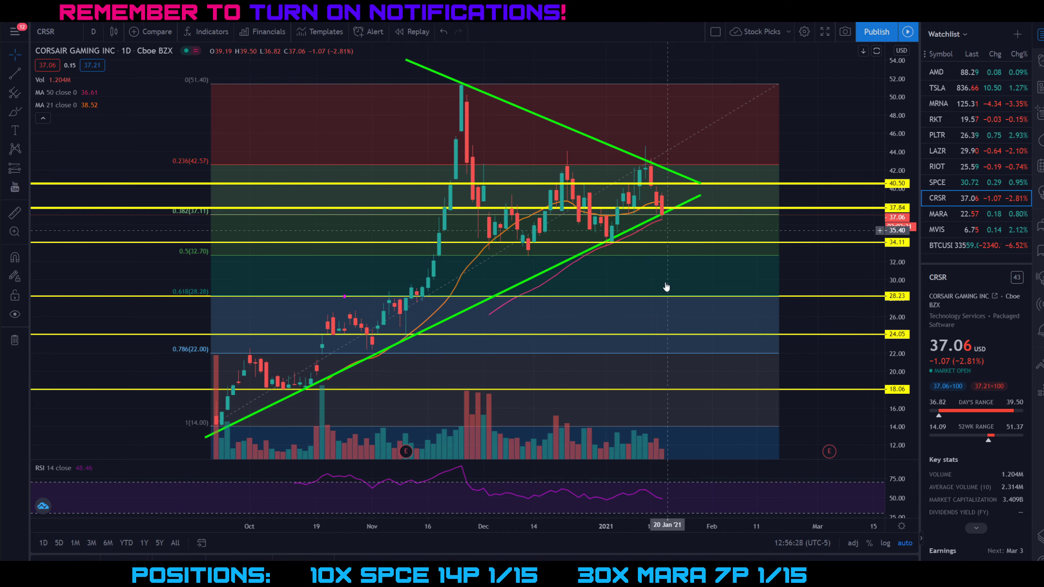
# Step: Brush a magenta arrow up from the wedge apex and recentre the chart on recent candles
pyautogui.click(14, 112)
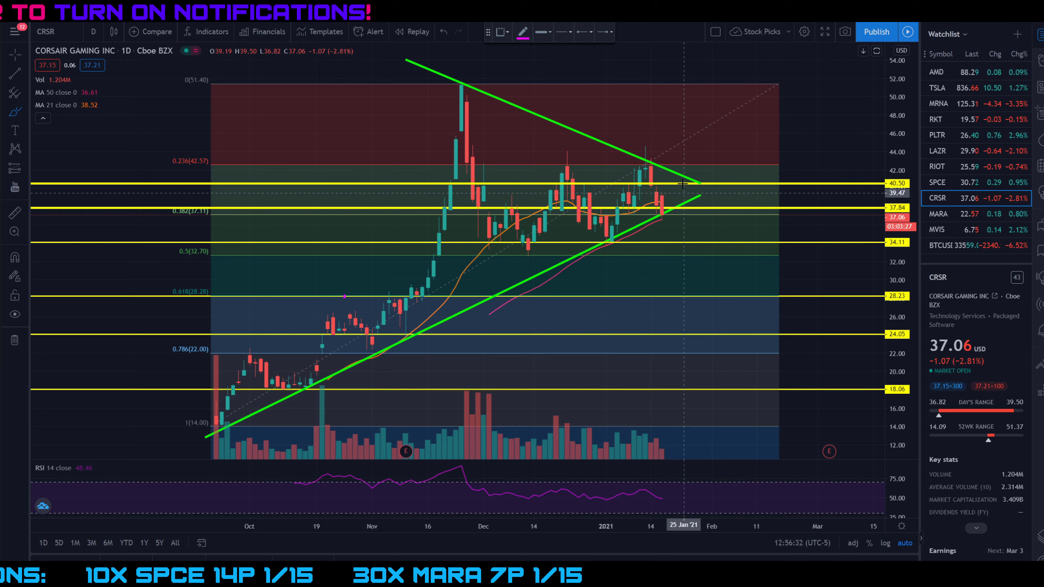
pyautogui.moveTo(697, 188)
pyautogui.mouseDown()
pyautogui.moveTo(762, 110)
pyautogui.moveTo(796, 108)
pyautogui.moveTo(768, 268)
pyautogui.moveTo(796, 300)
pyautogui.moveTo(735, 272)
pyautogui.mouseUp()
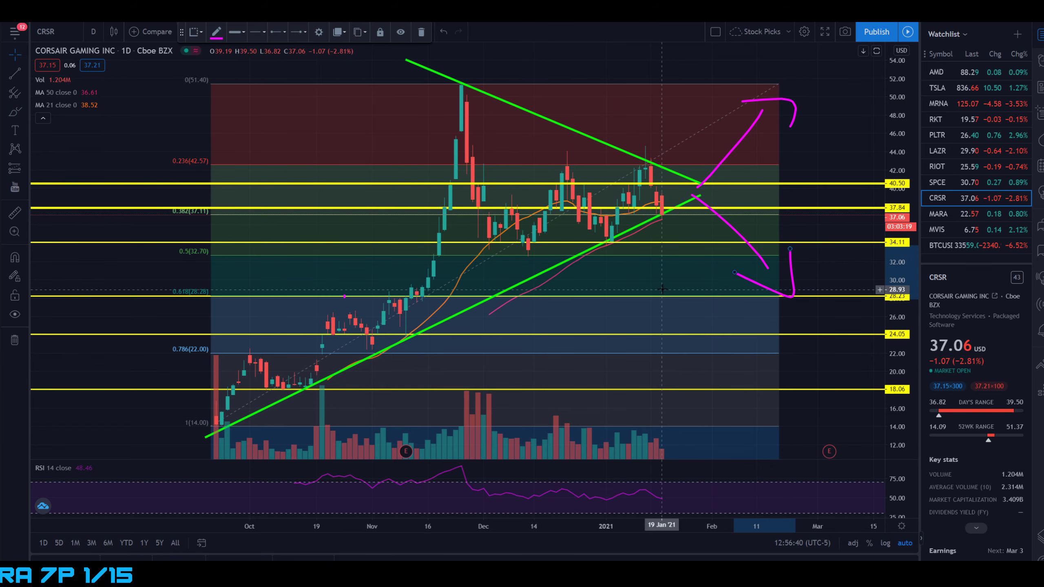
pyautogui.scroll(3, 662, 290)
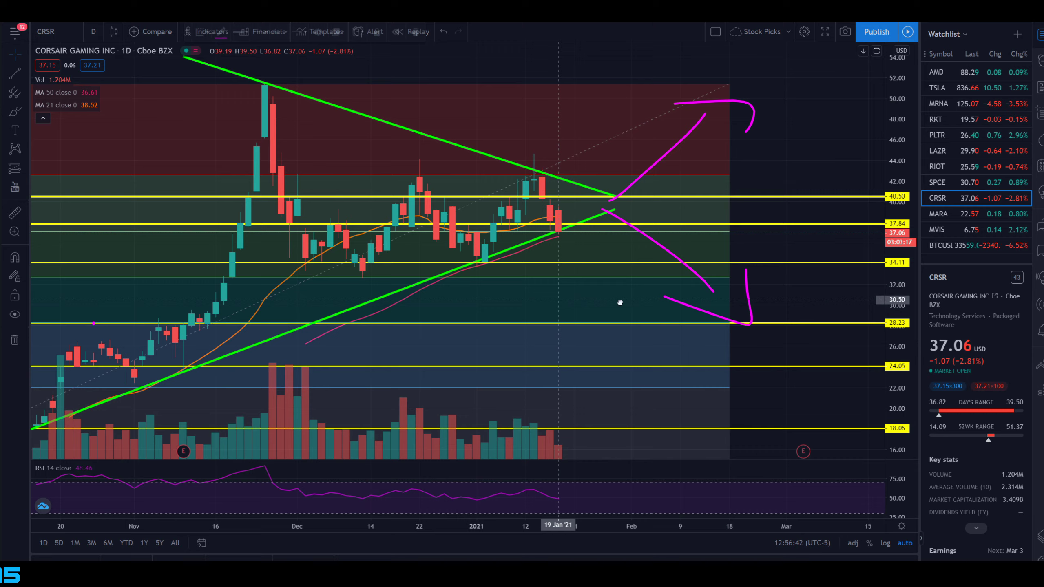
pyautogui.moveTo(553, 230); pyautogui.dragTo(621, 228)
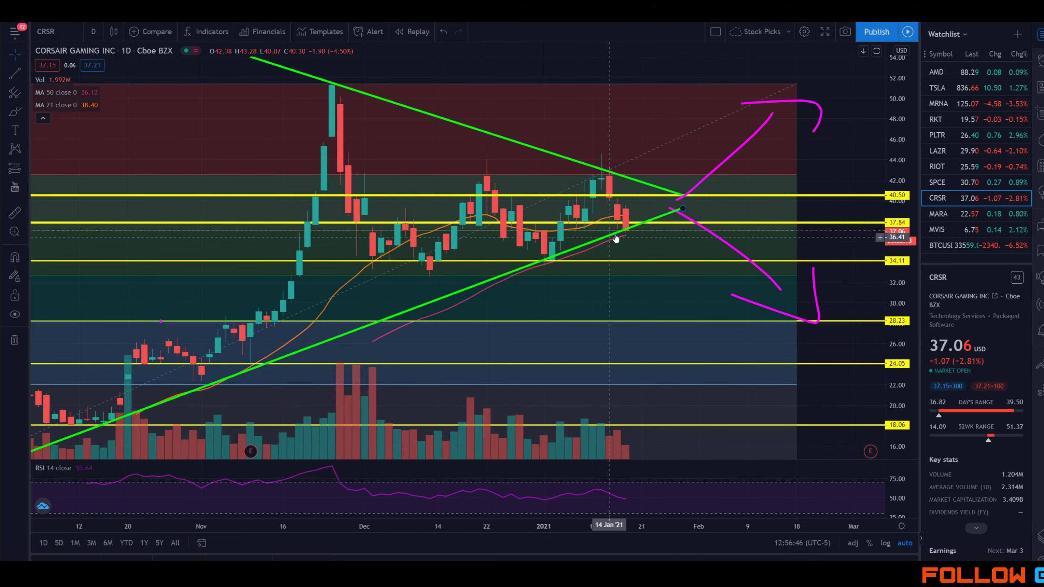
pyautogui.scroll(2, 646, 253)
pyautogui.moveTo(625, 247); pyautogui.dragTo(695, 237)
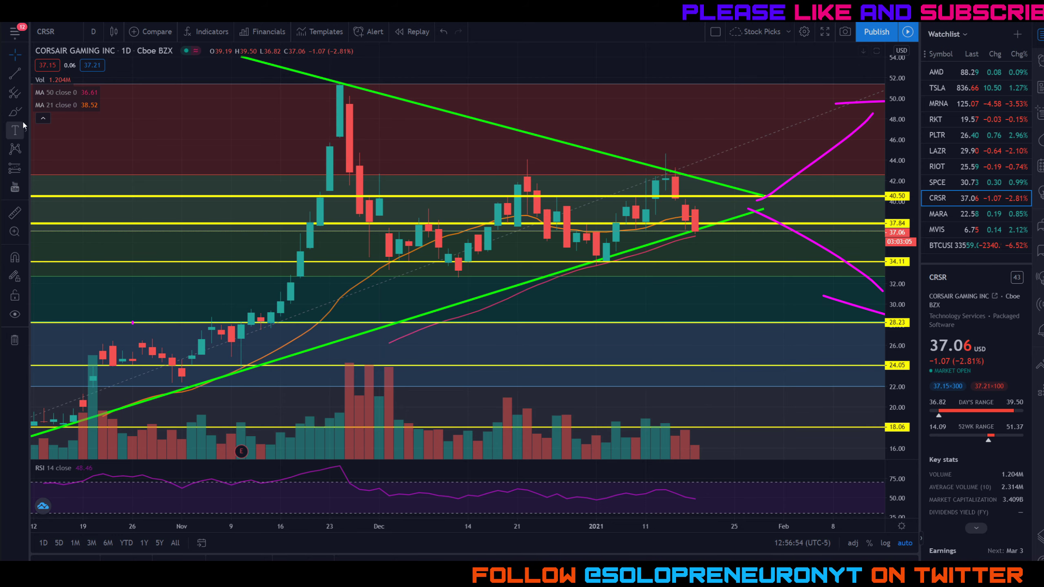
# Step: Undo all five magenta brush strokes from the chart
pyautogui.click(443, 32)
pyautogui.click(443, 33)
pyautogui.click(443, 33)
pyautogui.click(442, 32)
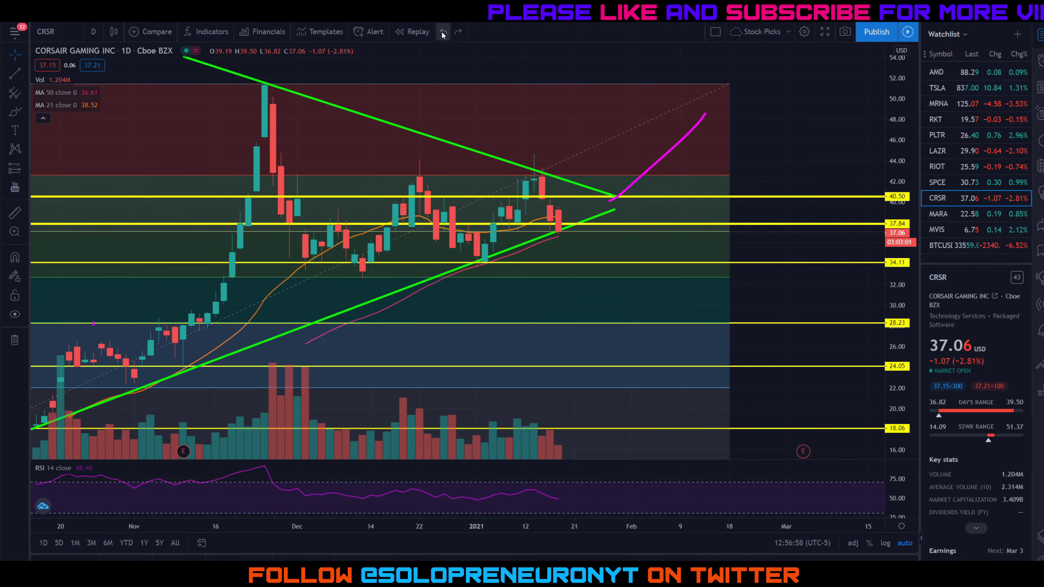
pyautogui.click(443, 33)
pyautogui.scroll(3, 680, 182)
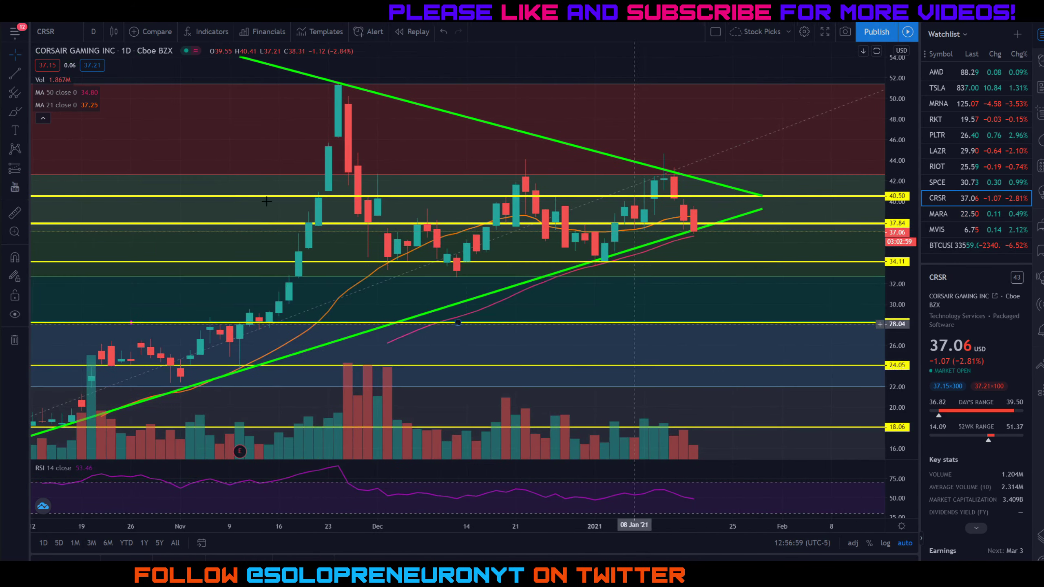
# Step: Brush one magenta arrow curving up from the latest candle toward about 47
pyautogui.click(15, 111)
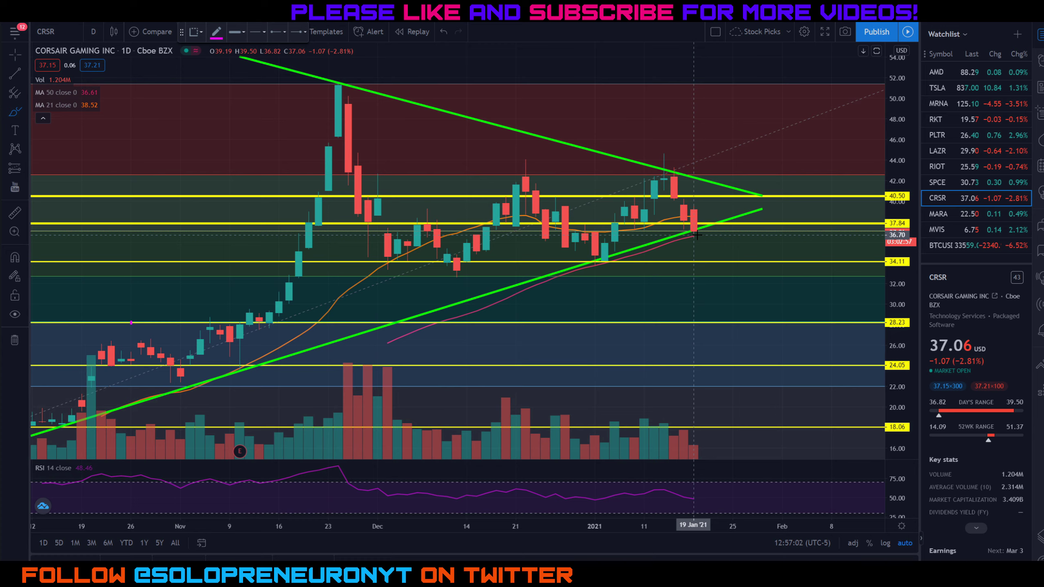
pyautogui.moveTo(697, 235)
pyautogui.mouseDown()
pyautogui.moveTo(758, 147)
pyautogui.moveTo(770, 155)
pyautogui.mouseUp()
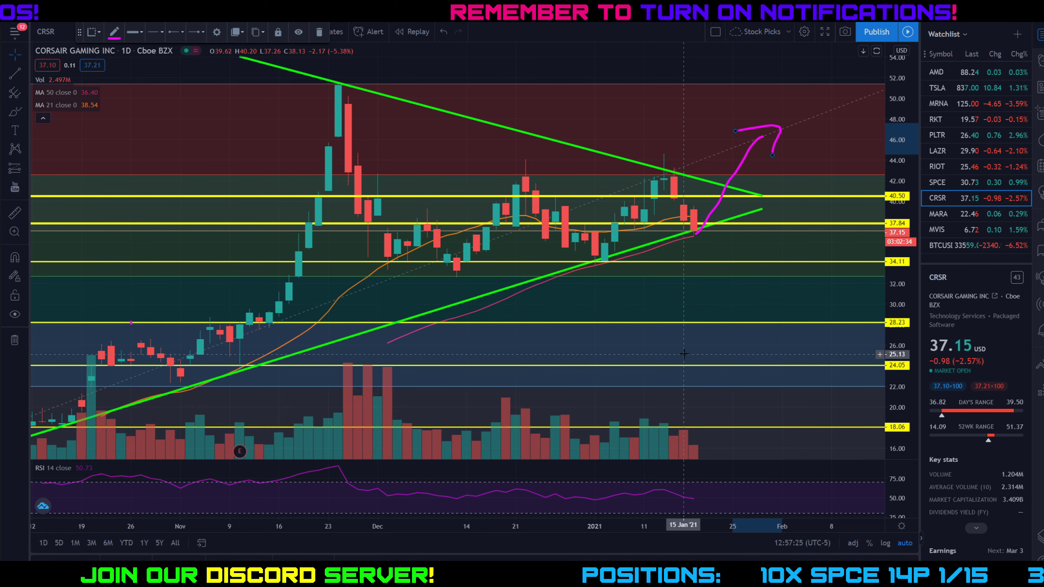
pyautogui.moveTo(696, 323)
pyautogui.mouseDown()
pyautogui.moveTo(671, 310)
pyautogui.moveTo(669, 236)
pyautogui.mouseUp()
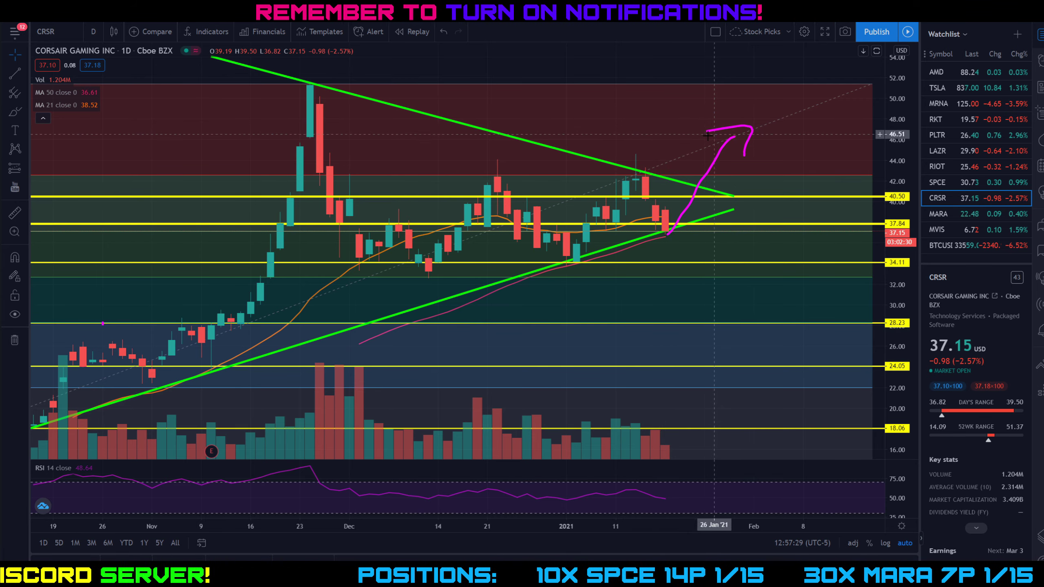
pyautogui.click(735, 138)
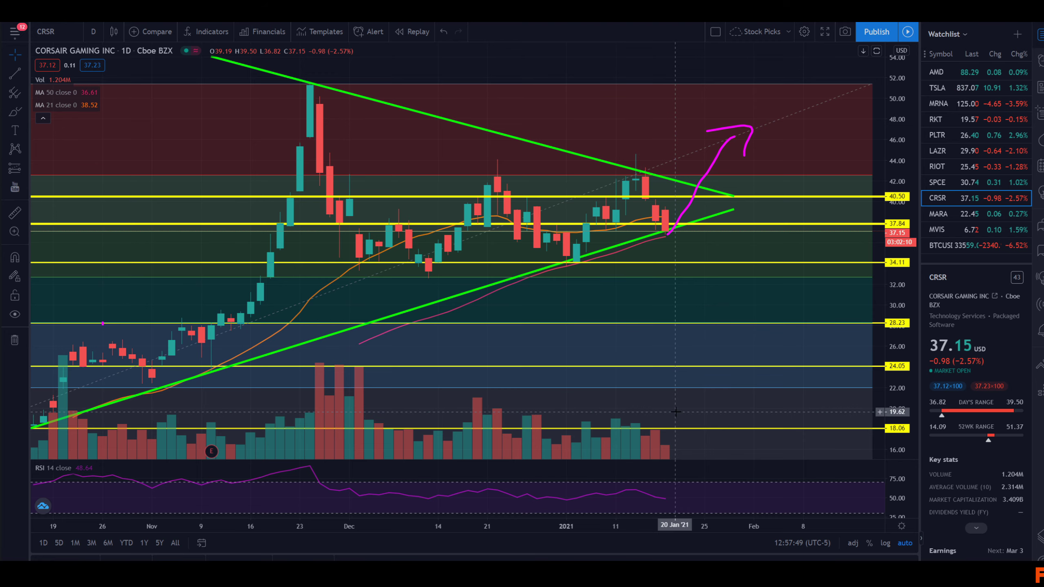
# Step: Zoom out the CRSR chart to show the rally since late September with the magenta arrow
pyautogui.scroll(-3, 670, 405)
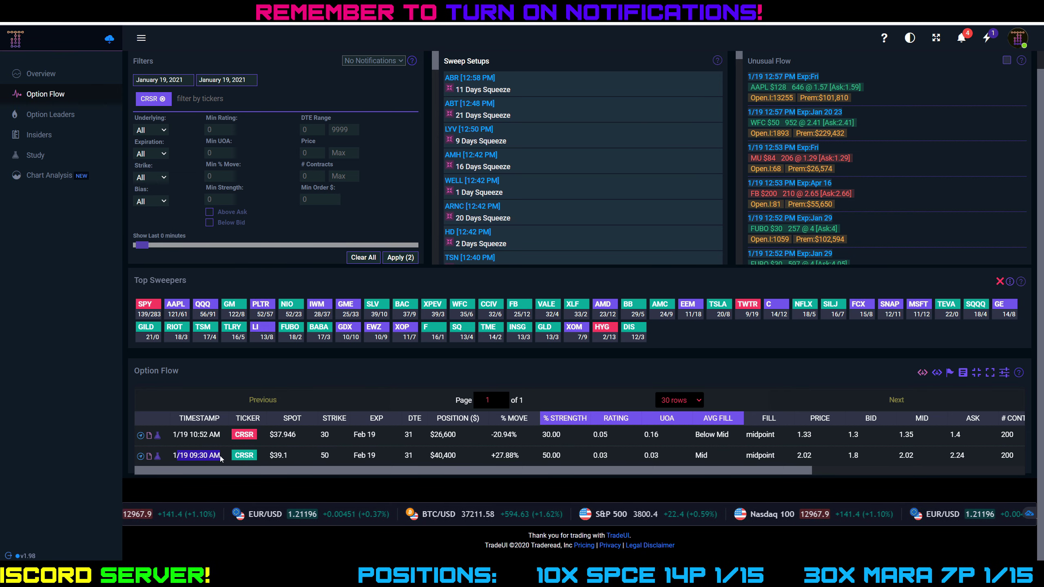
# Step: Highlight the Feb 19 expiry of the second CRSR order in the option flow
pyautogui.click(229, 461)
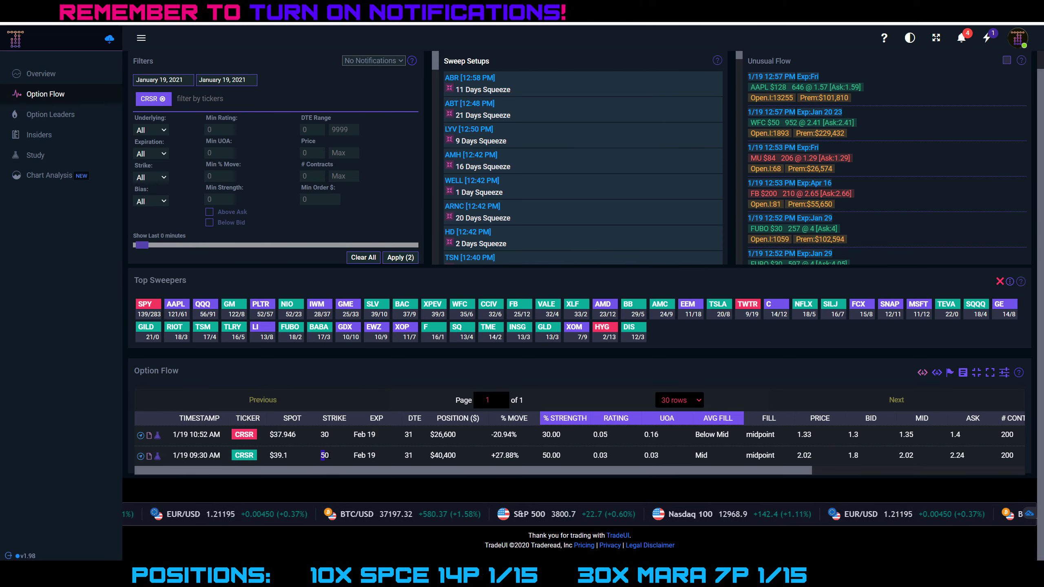
pyautogui.tripleClick(357, 456)
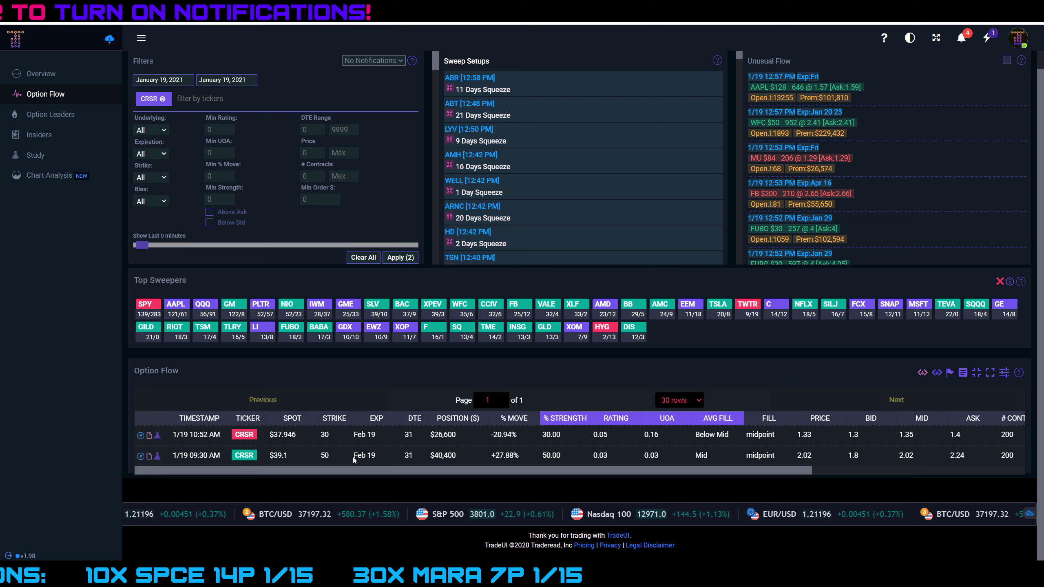
pyautogui.moveTo(353, 459); pyautogui.dragTo(376, 460)
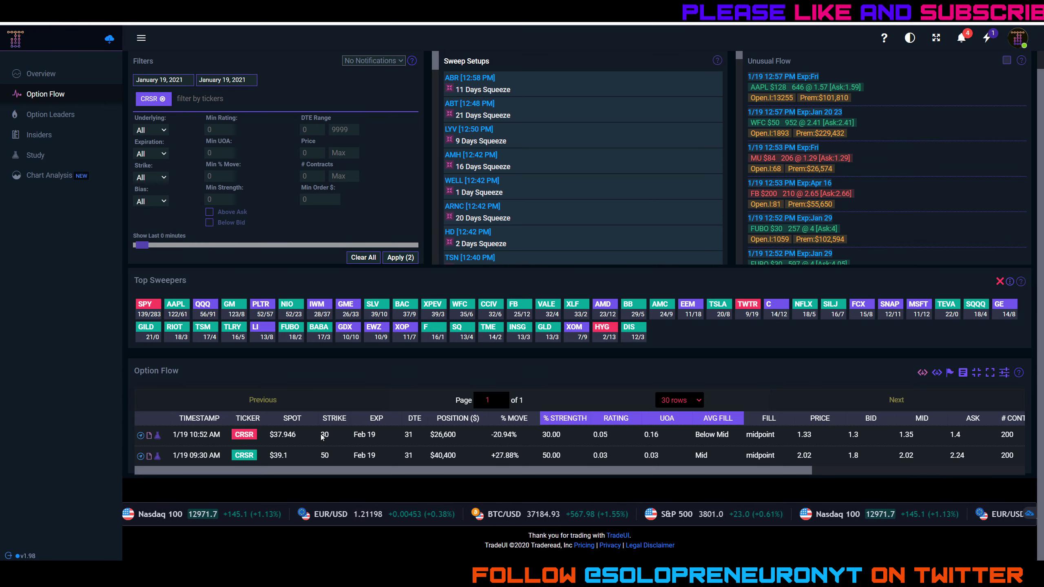
pyautogui.moveTo(434, 435); pyautogui.dragTo(453, 435)
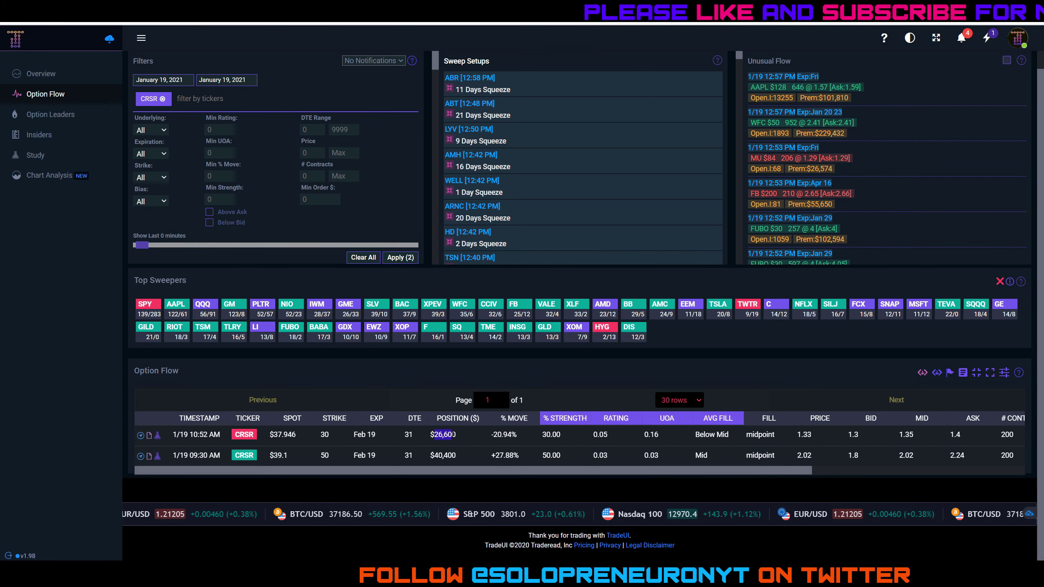
pyautogui.click(413, 434)
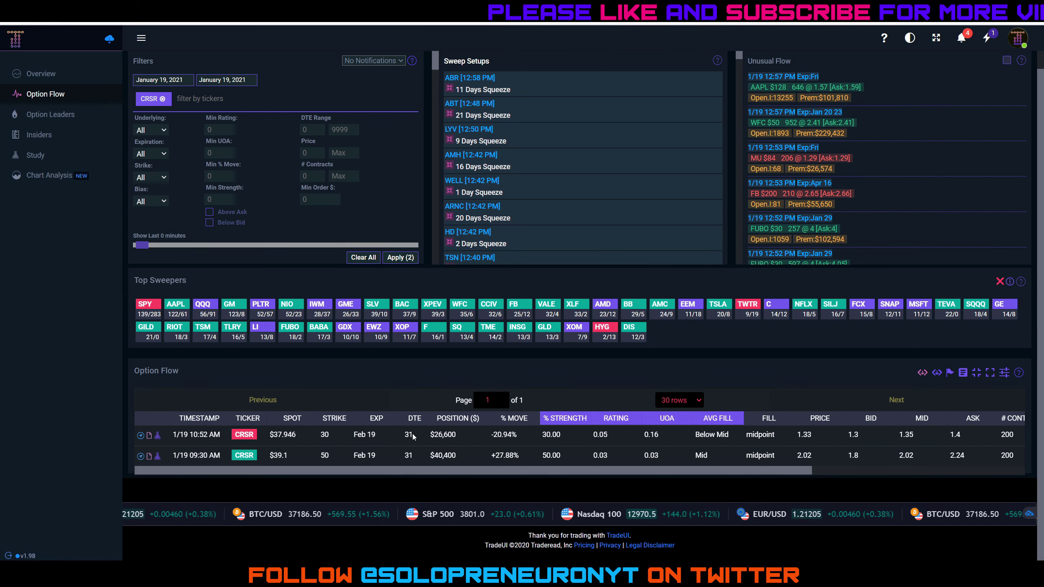
pyautogui.moveTo(357, 435); pyautogui.dragTo(329, 439)
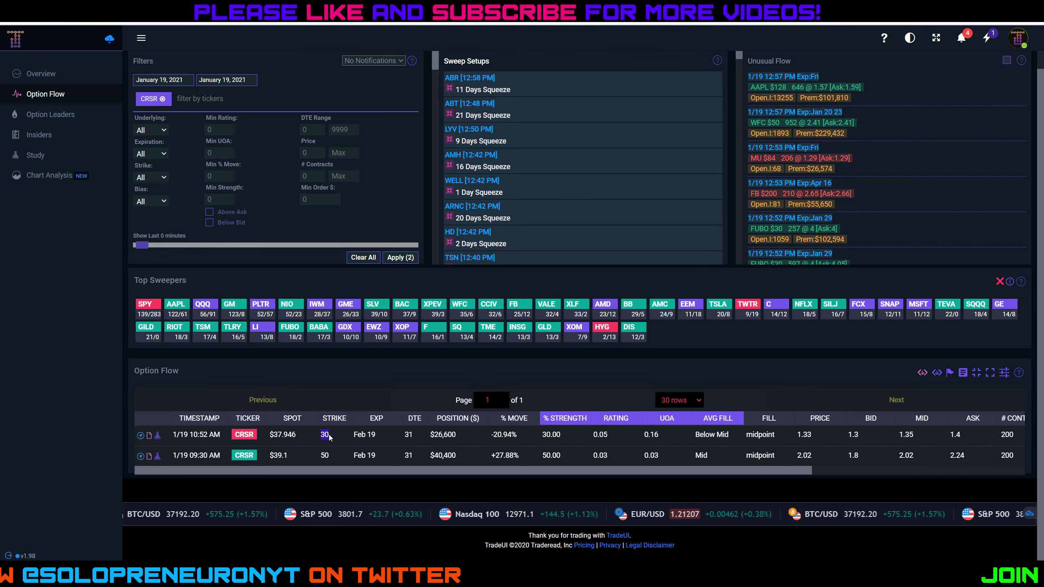
pyautogui.moveTo(430, 436); pyautogui.dragTo(456, 437)
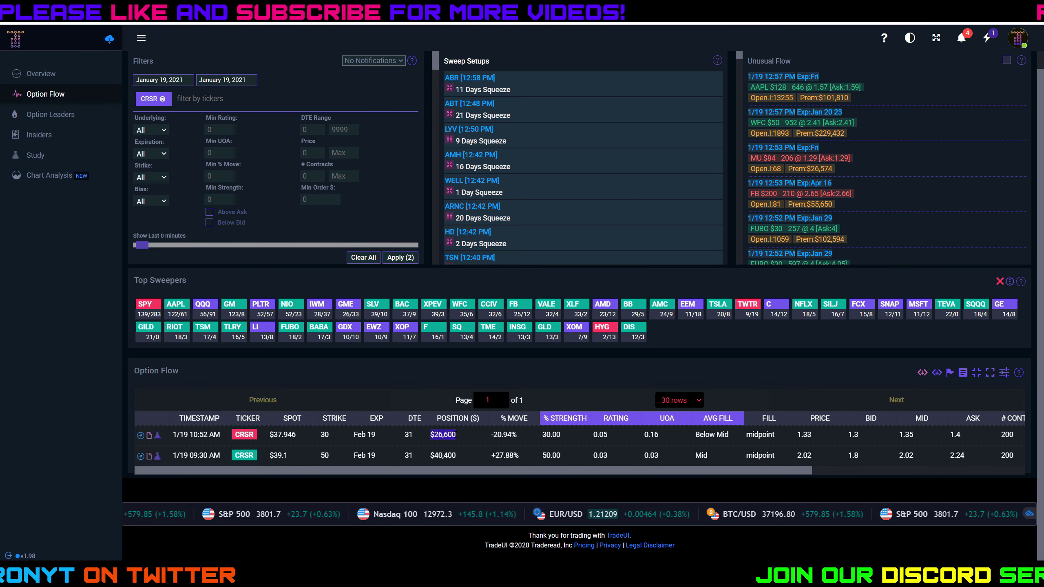